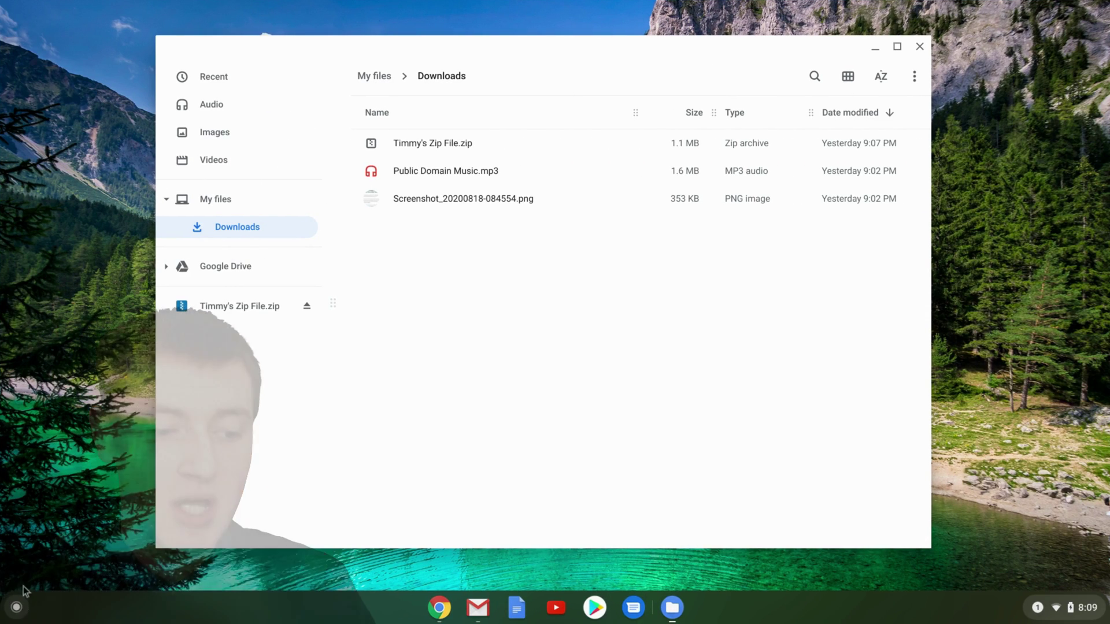
Browse the launcher's full app list, then dismiss it to return to Files
left_click(16, 607)
left_click(561, 452)
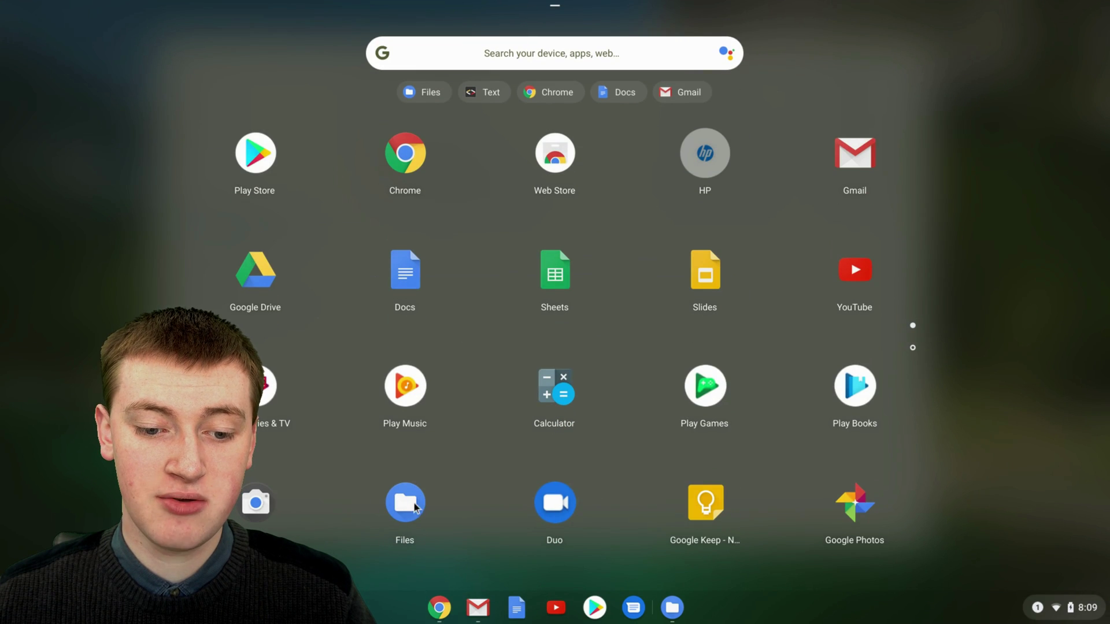
key("Escape")
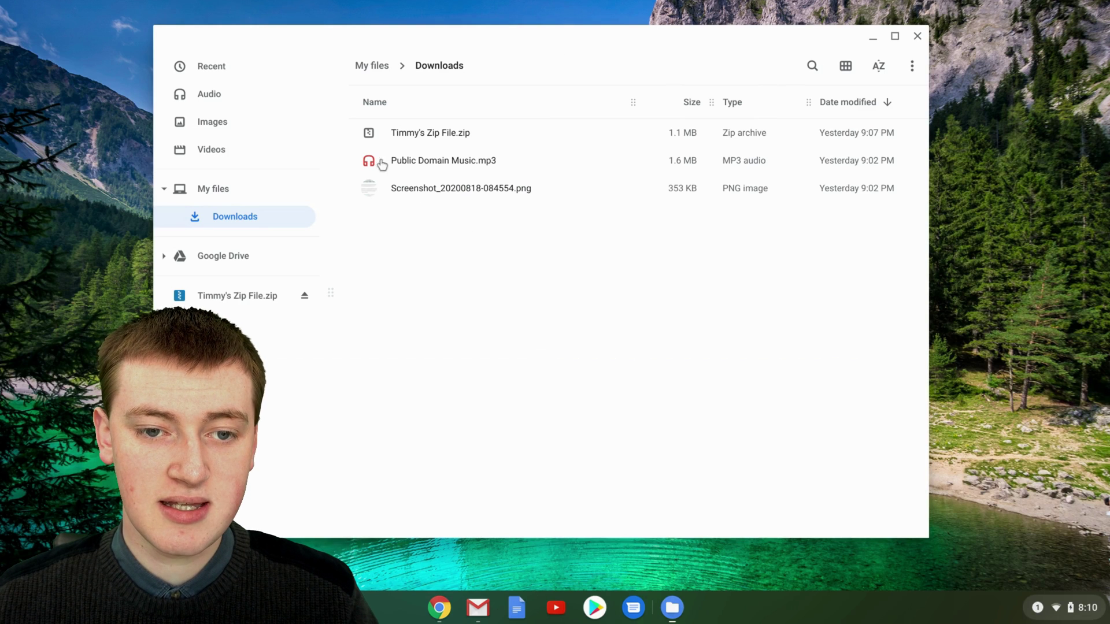
Preview Public Domain Music.mp3 in the player, then delete it from Downloads
left_click(413, 158)
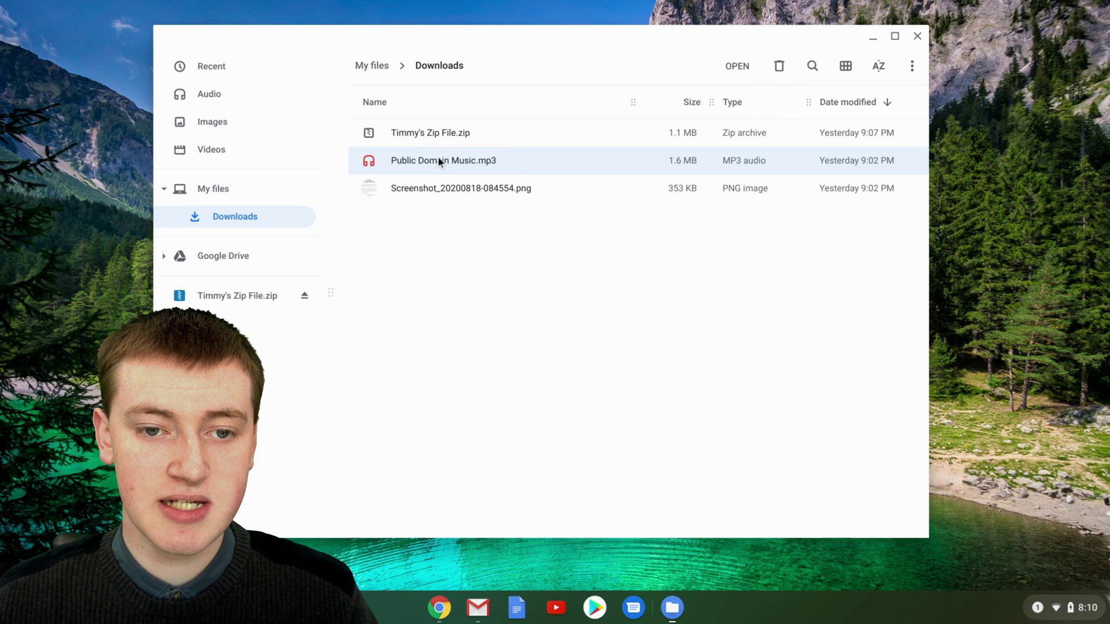
double_click(438, 157)
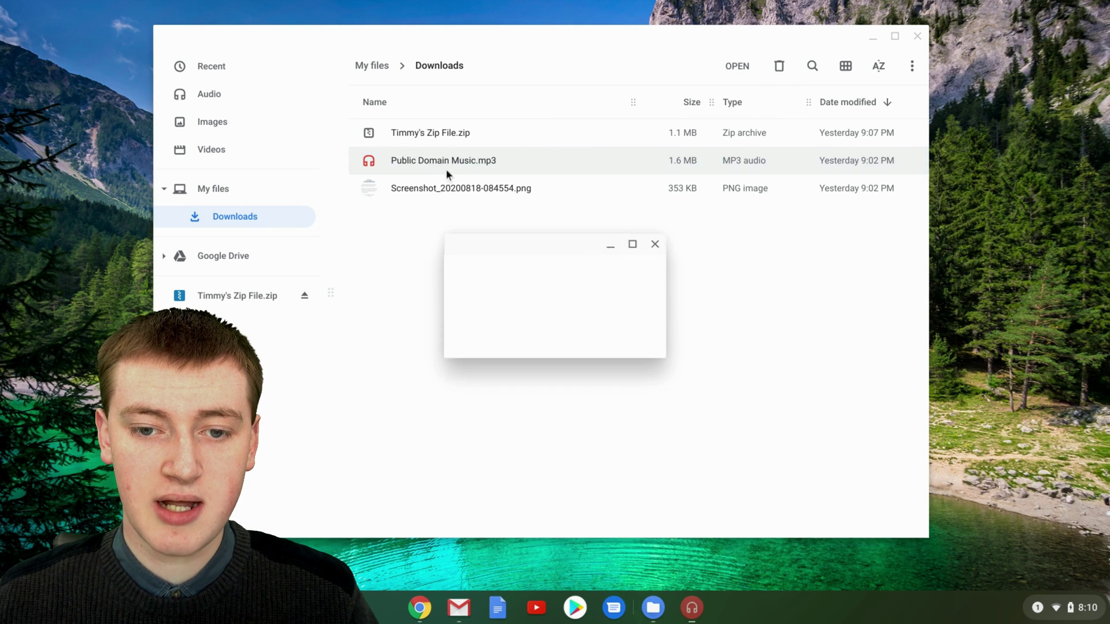
left_click(651, 242)
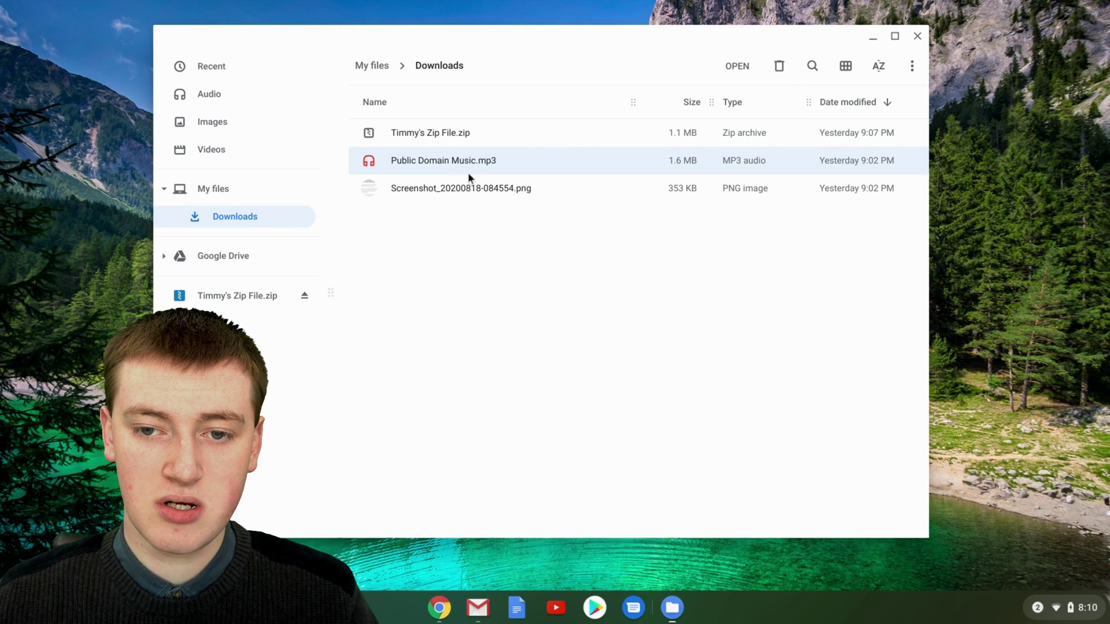
left_click(779, 67)
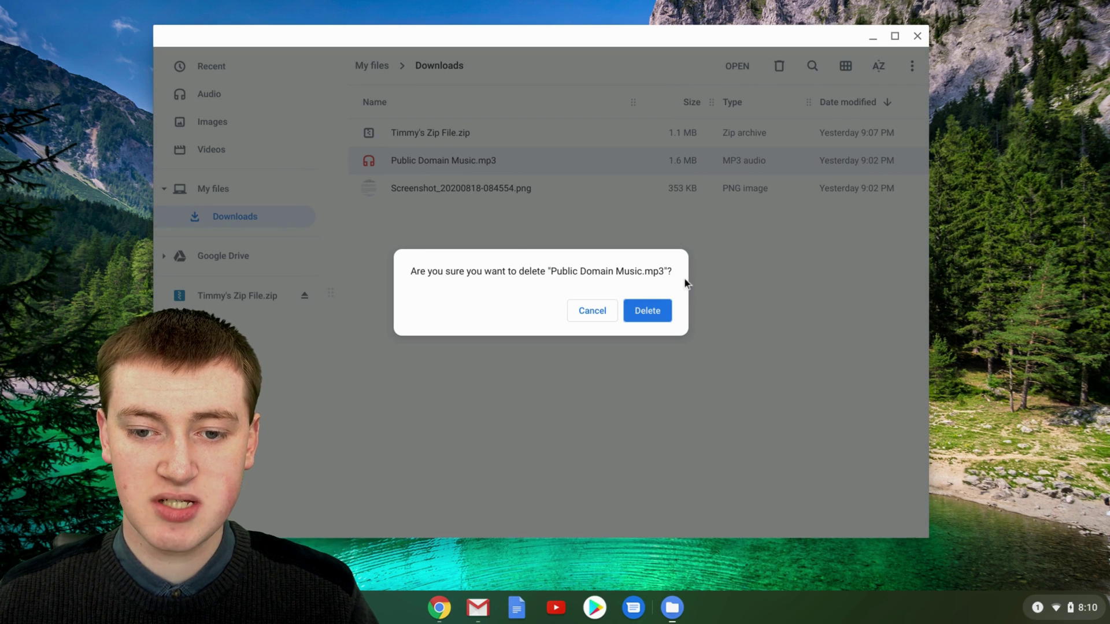
left_click(651, 315)
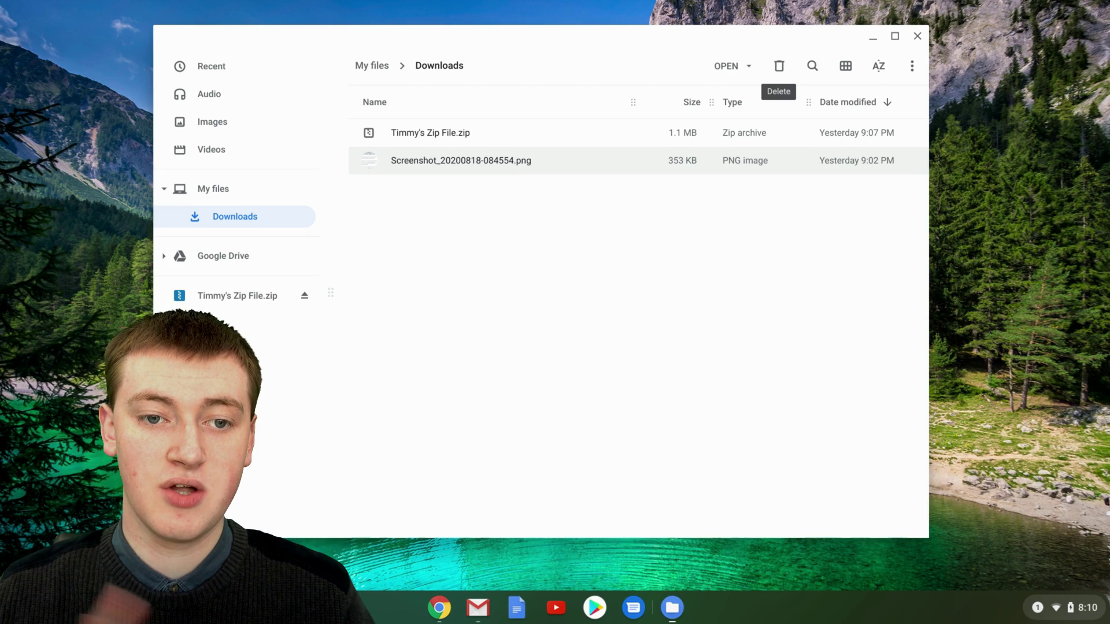
Clear the selection and open Timmy's Zip File.zip to show 161319_1280.png, Snowman.png and cool.jpg
key("Escape")
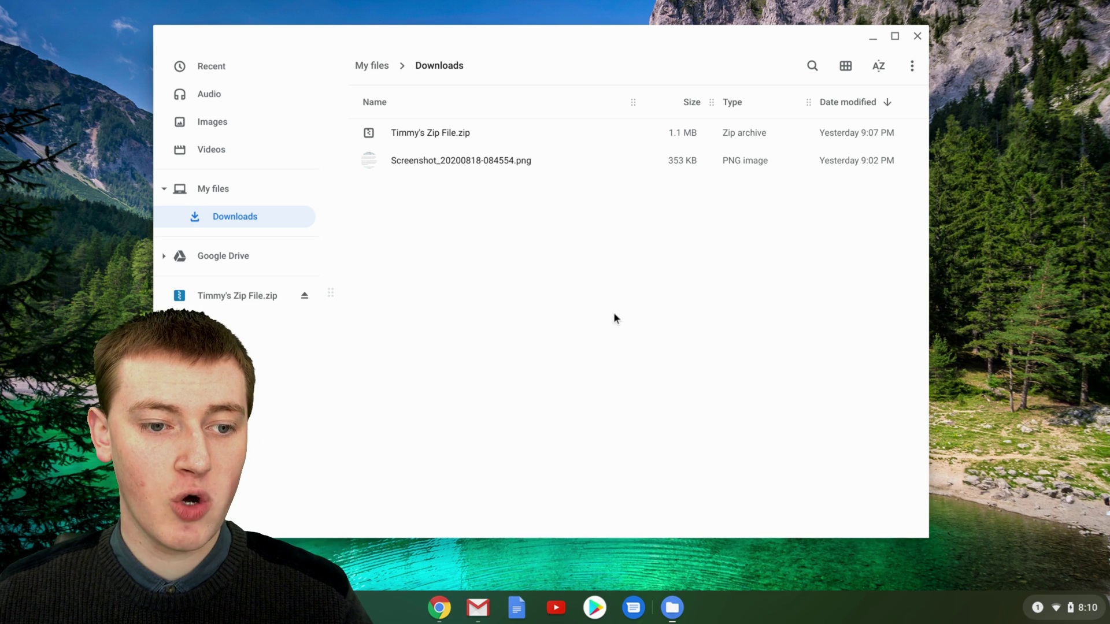
left_click(214, 297)
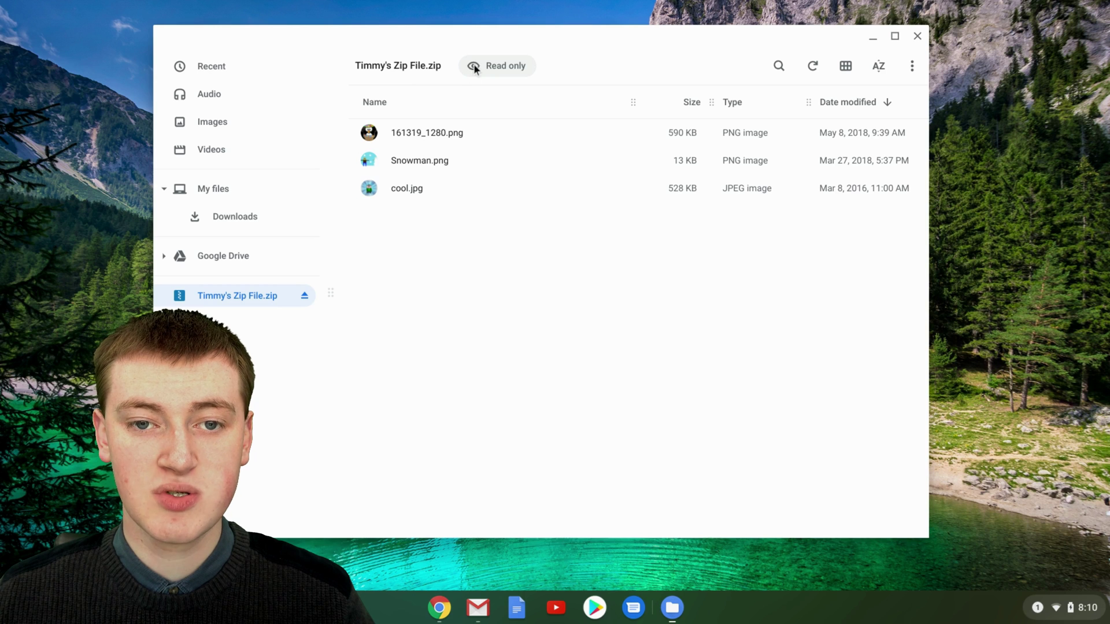
mouse_move(497, 65)
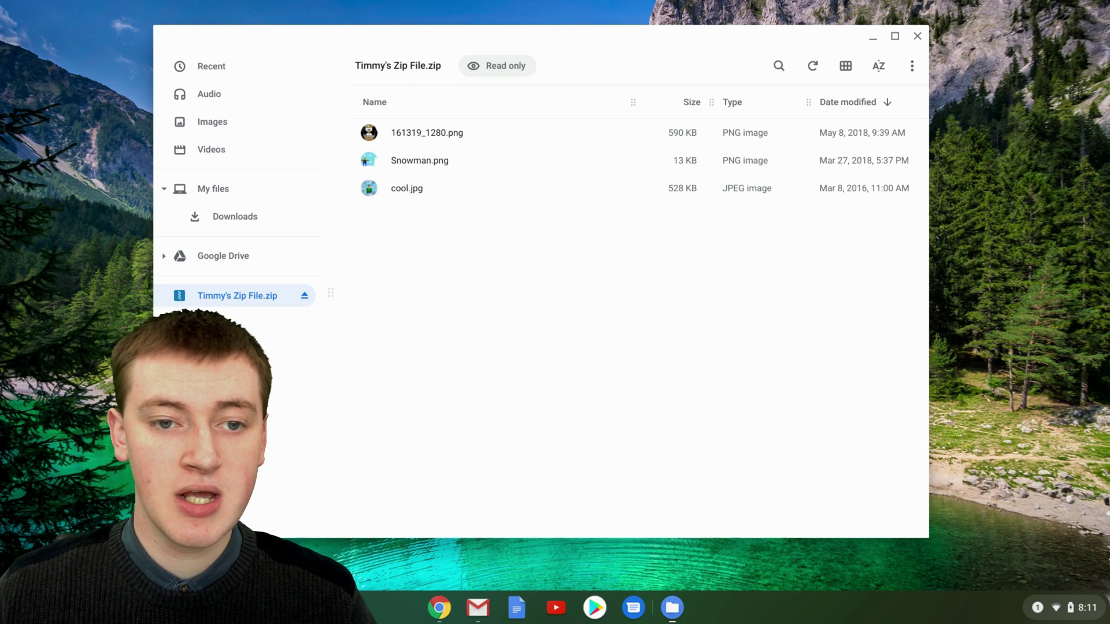
Copy 161319_1280.png, Snowman.png and cool.jpg into Downloads, eject the zip, and view Downloads
left_click(369, 133)
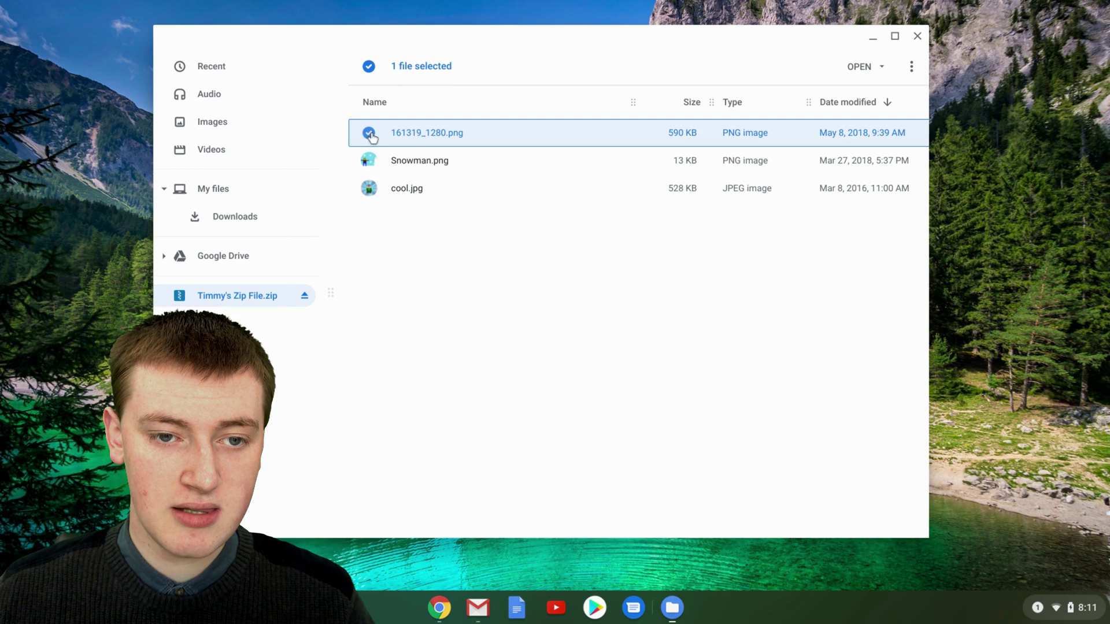
left_click(368, 161)
left_click(369, 188)
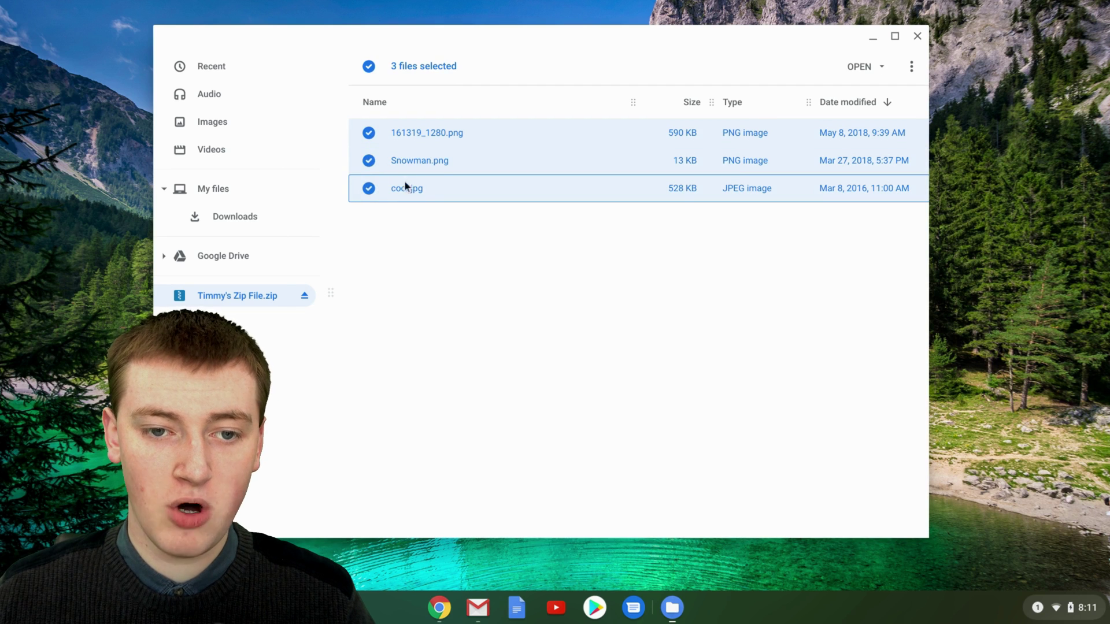
left_click_drag(432, 156, 248, 221)
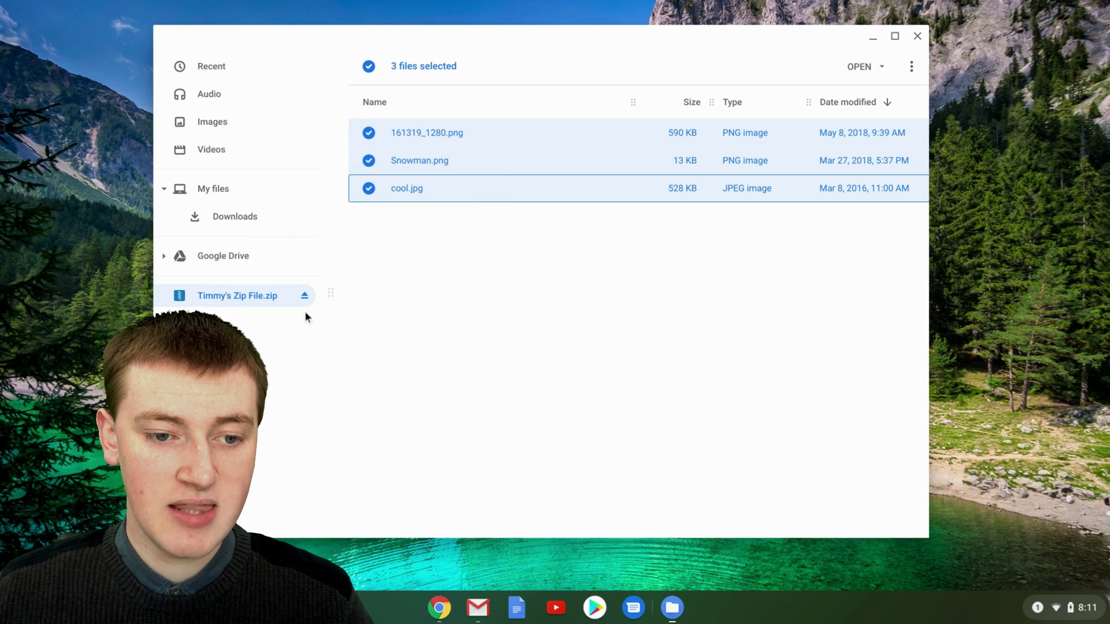
left_click(303, 296)
left_click(240, 224)
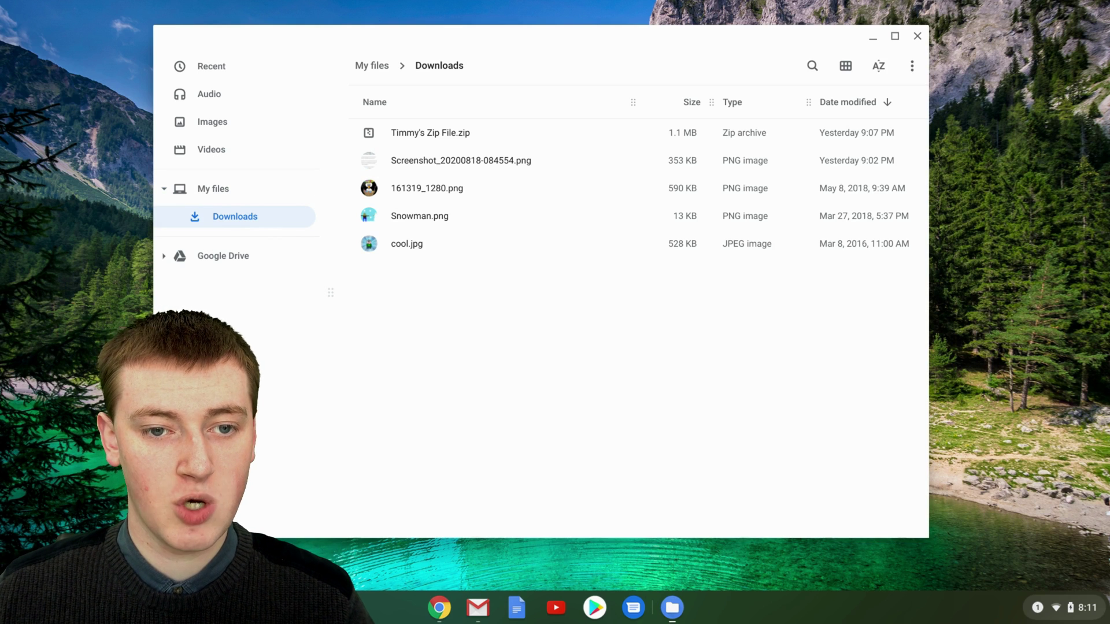
Delete Timmy's Zip File.zip from Downloads
left_click(682, 131)
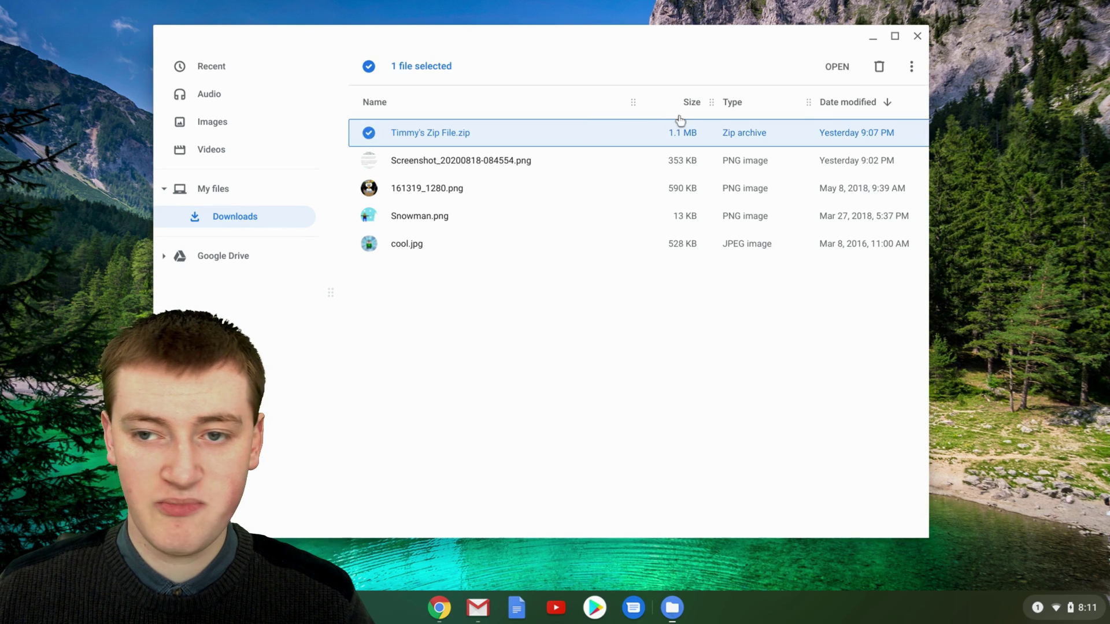
left_click(880, 66)
left_click(643, 310)
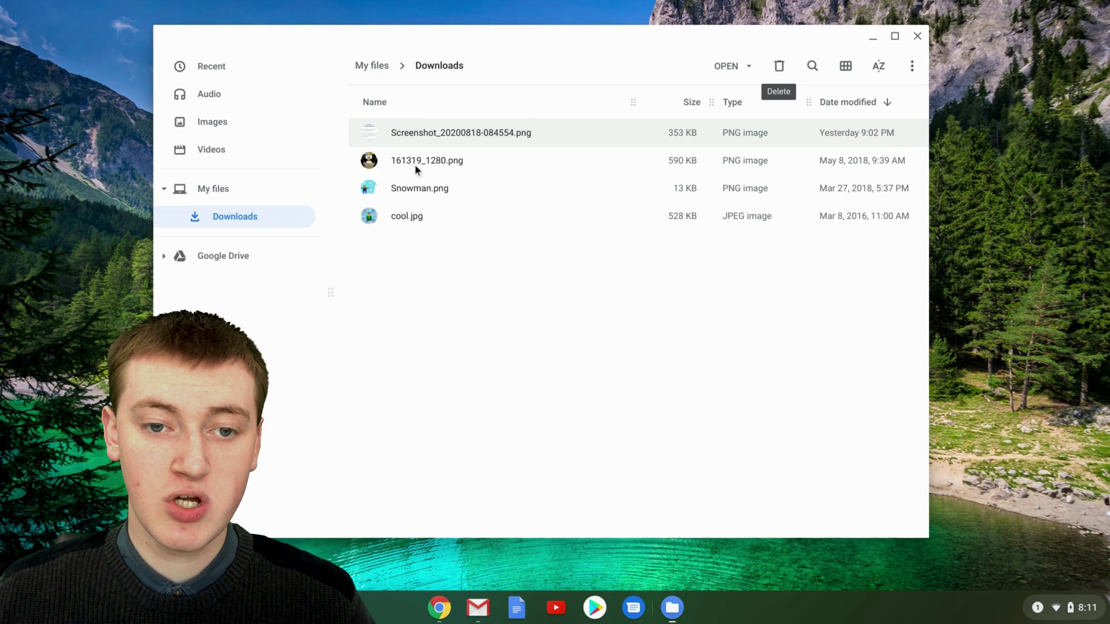
Delete 161319_1280.png, leaving the screenshot, Snowman.png and cool.jpg
left_click(445, 251)
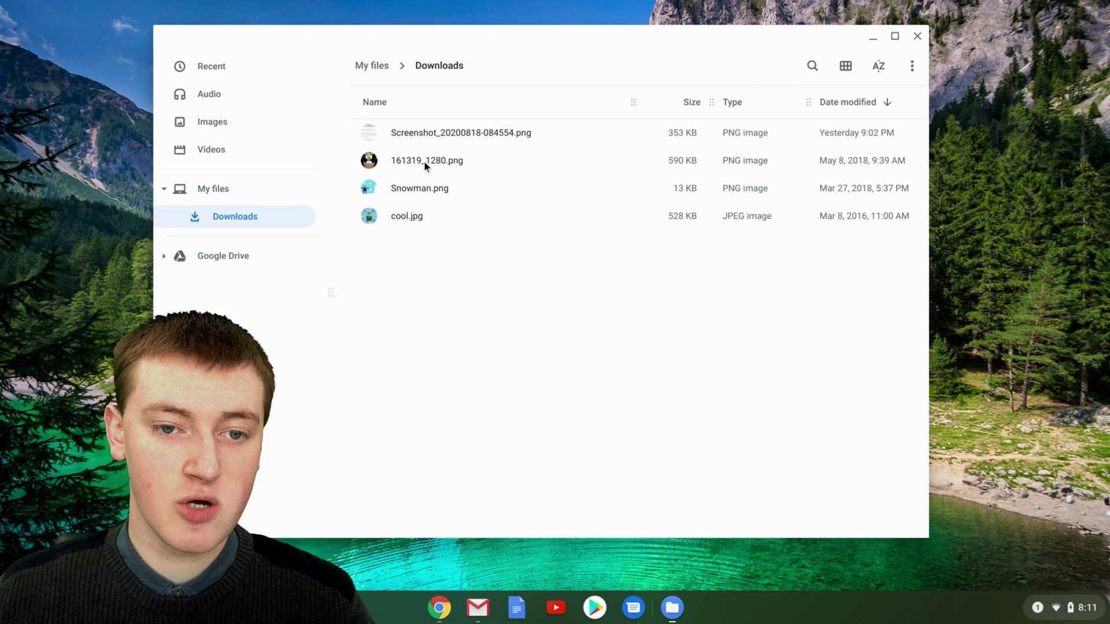
left_click(393, 161)
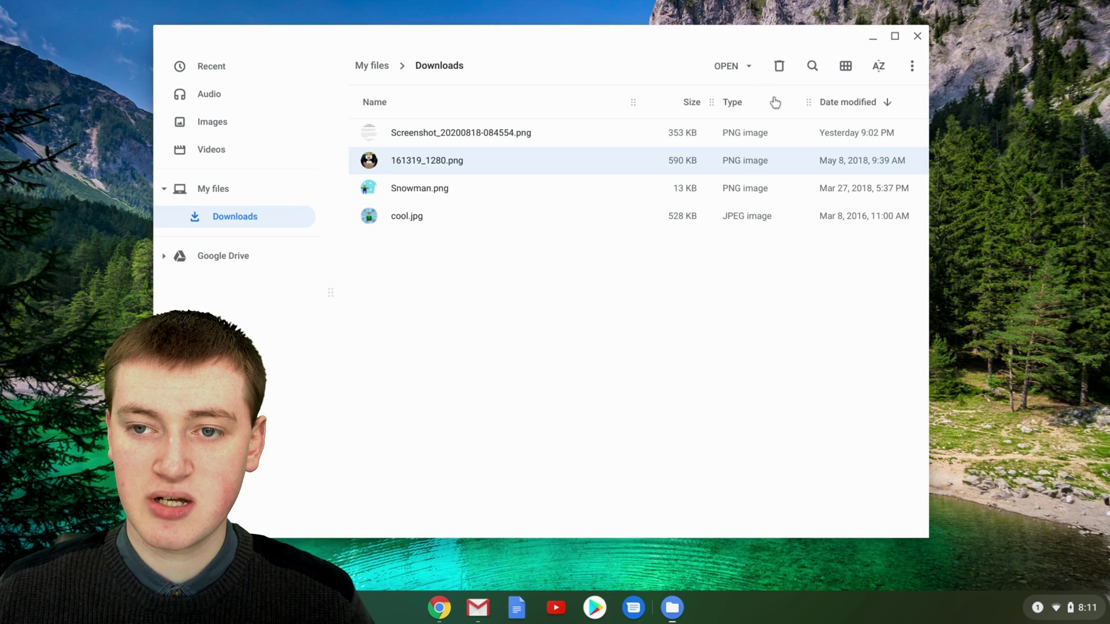
left_click(779, 66)
left_click(630, 311)
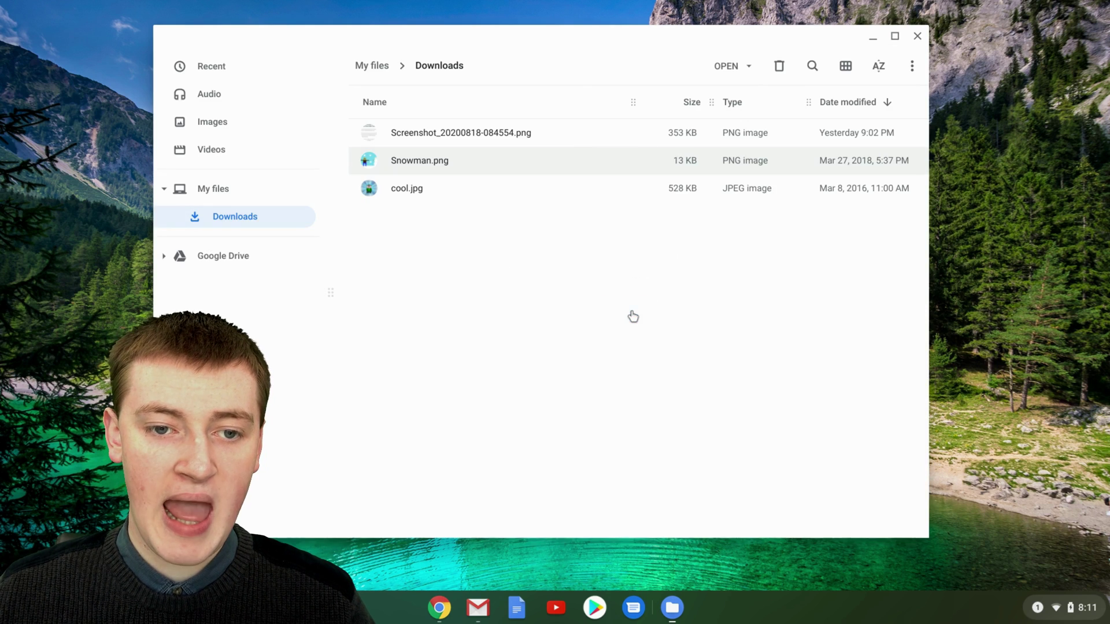
left_click(506, 283)
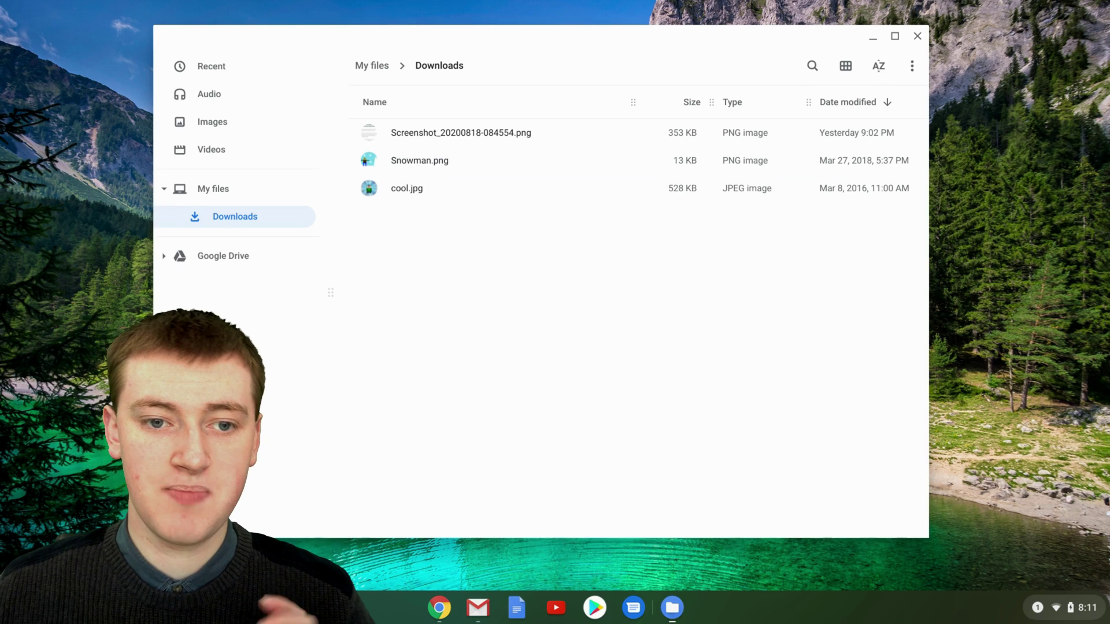
left_click(370, 165)
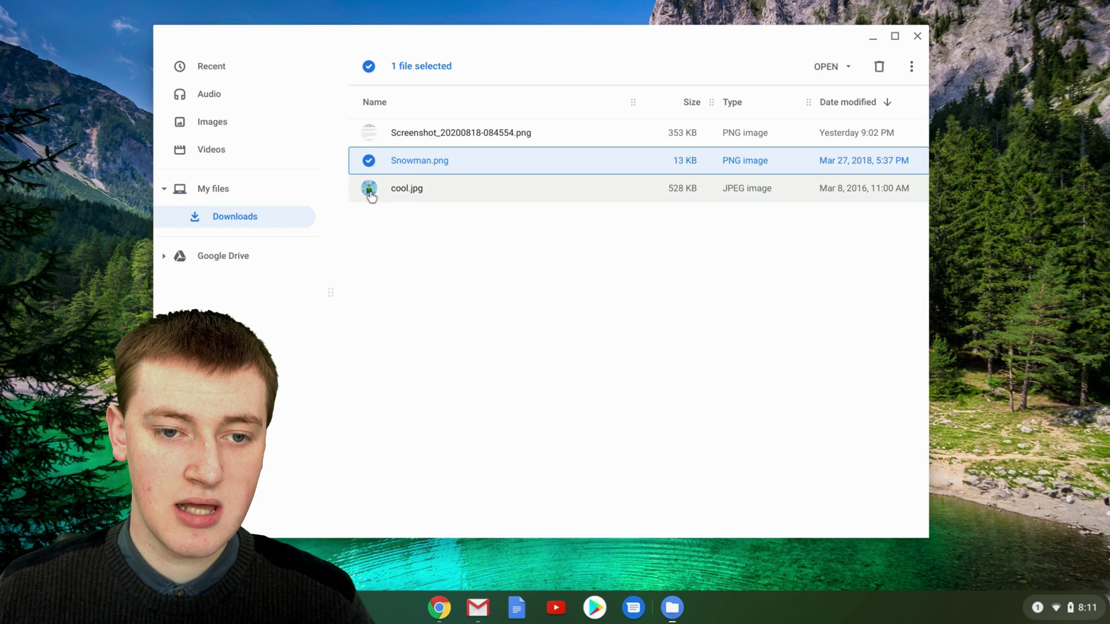
left_click(369, 190)
right_click(397, 166)
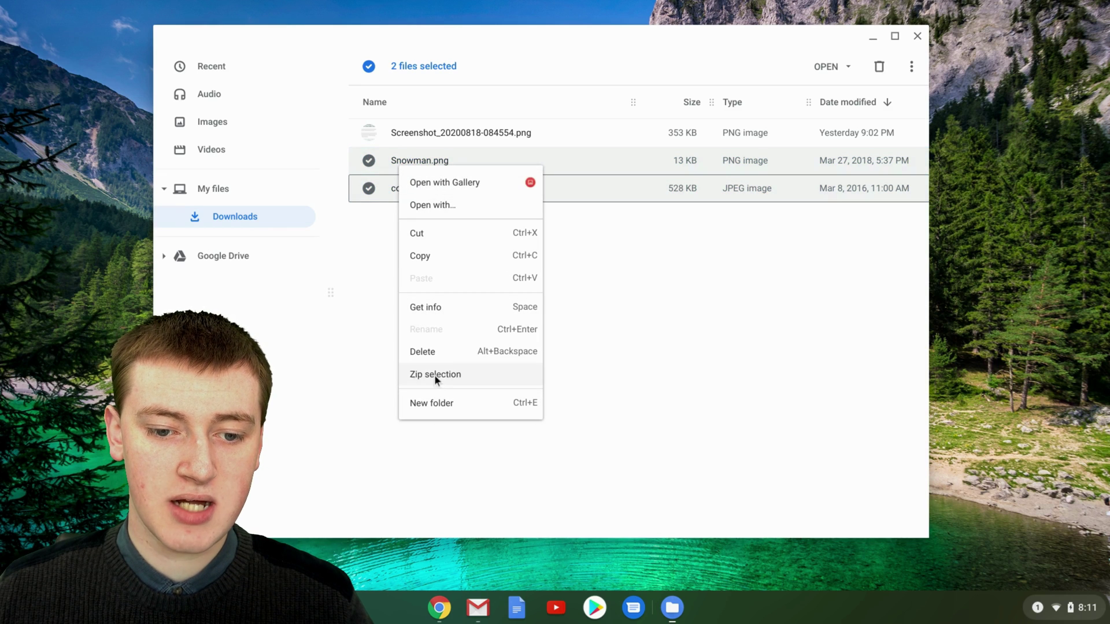
left_click(693, 326)
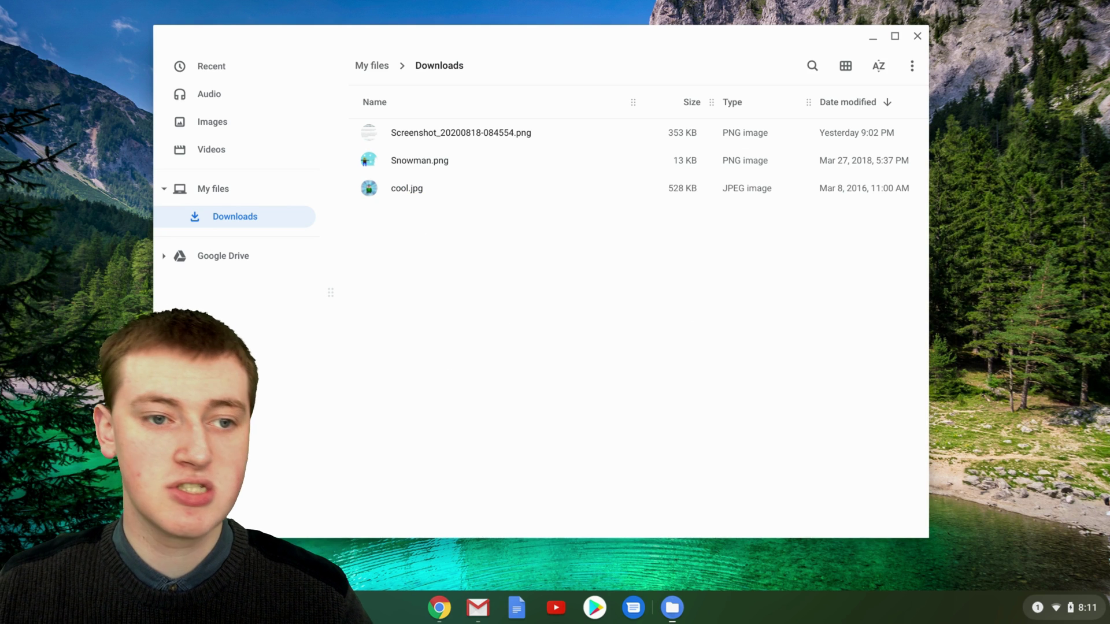
Open the Images view listing all six pictures, including Nice Picture.jpg
left_click(217, 121)
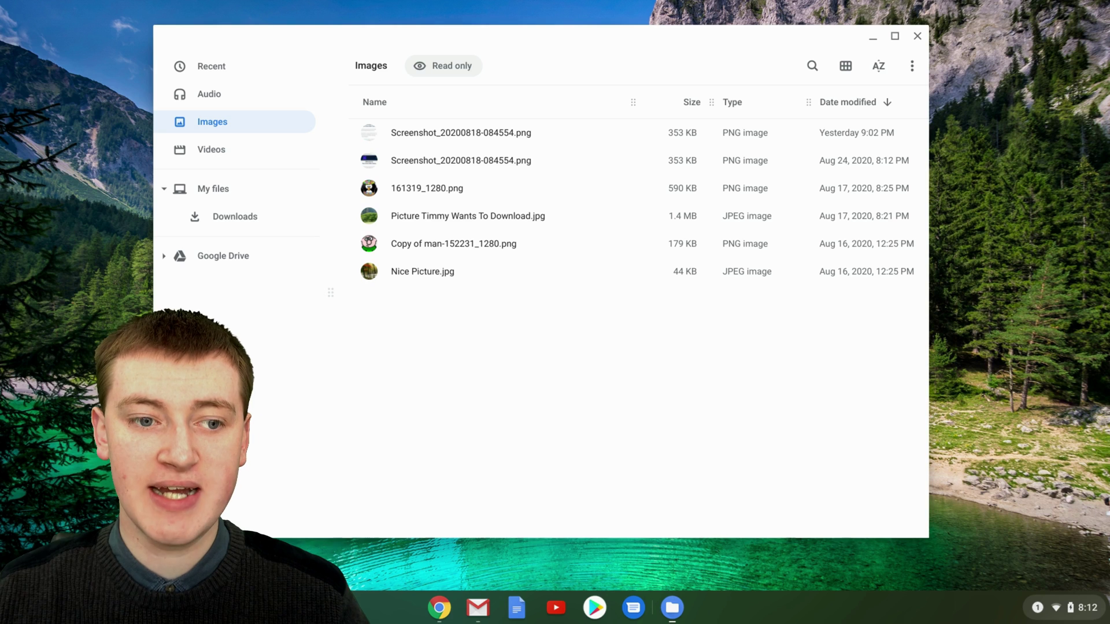
Search My Drive for 'Nice Picture', returning only Nice Picture.jpg (44 KB)
left_click(219, 254)
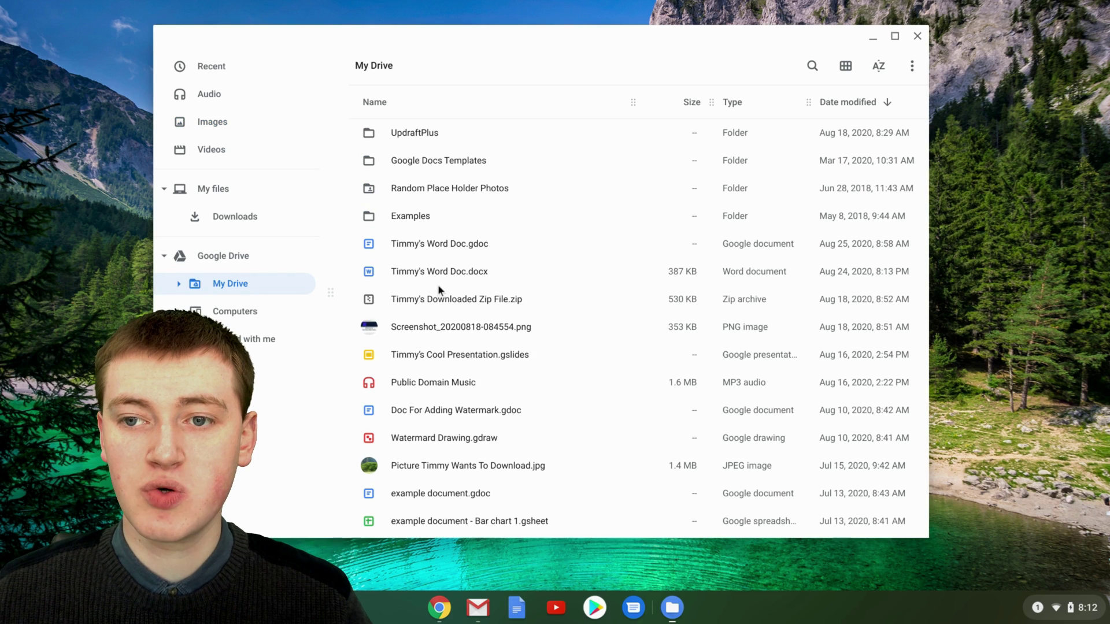
left_click(811, 68)
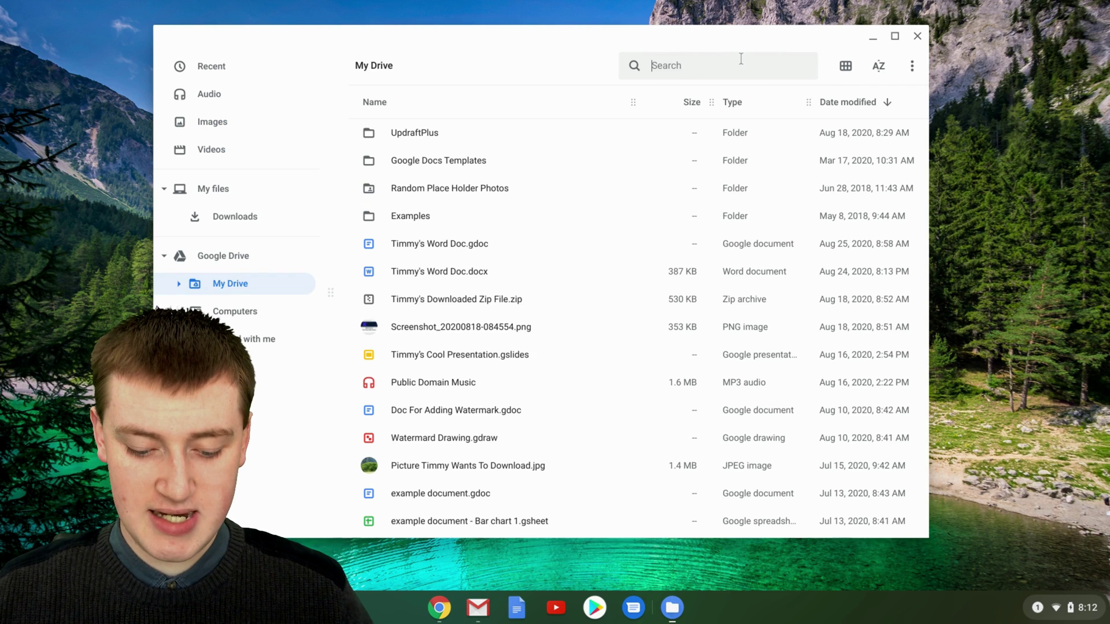
type("Nice")
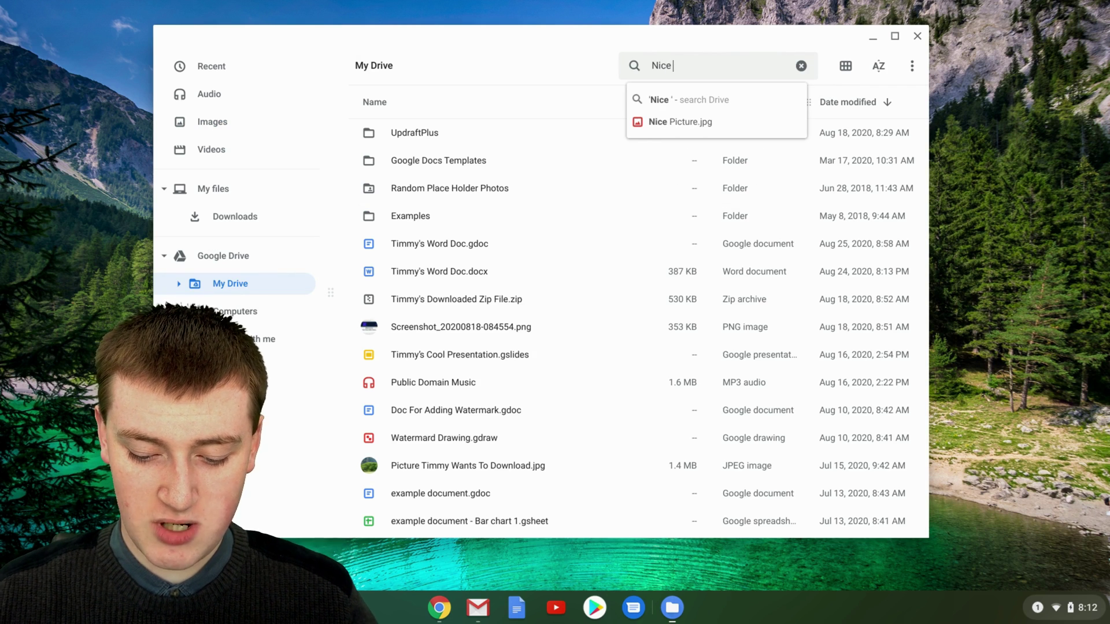
type(" Pictur")
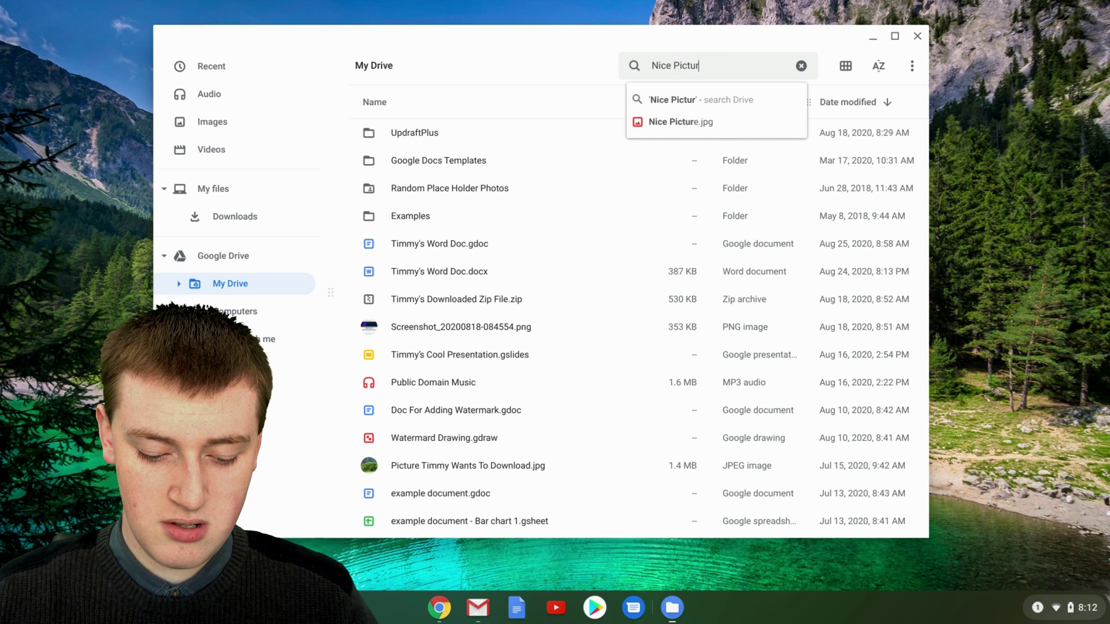
type("e")
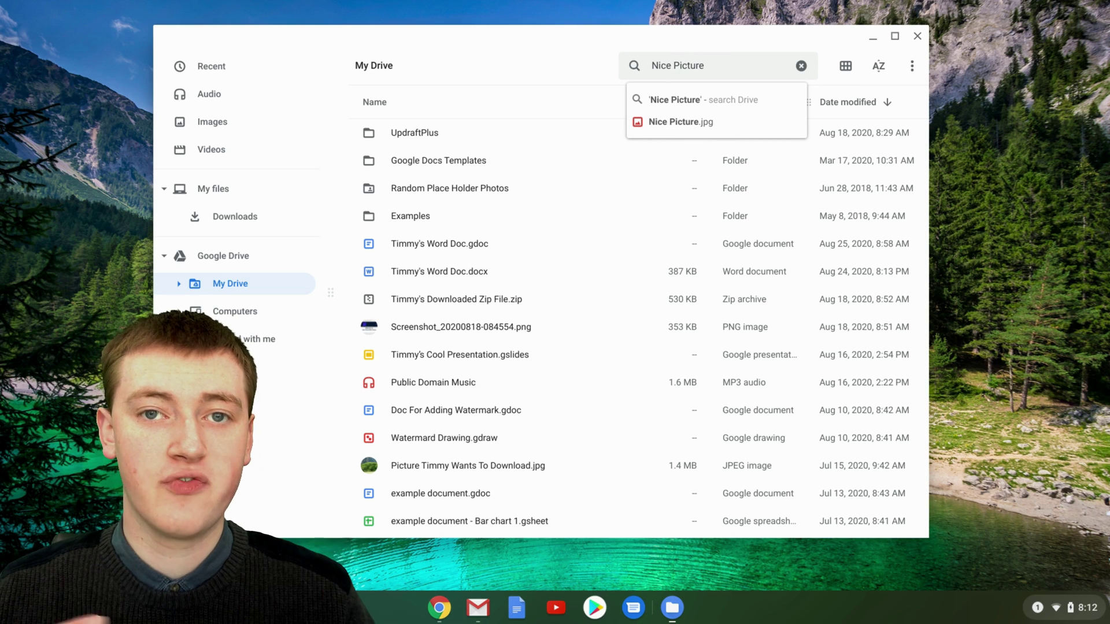
key("Return")
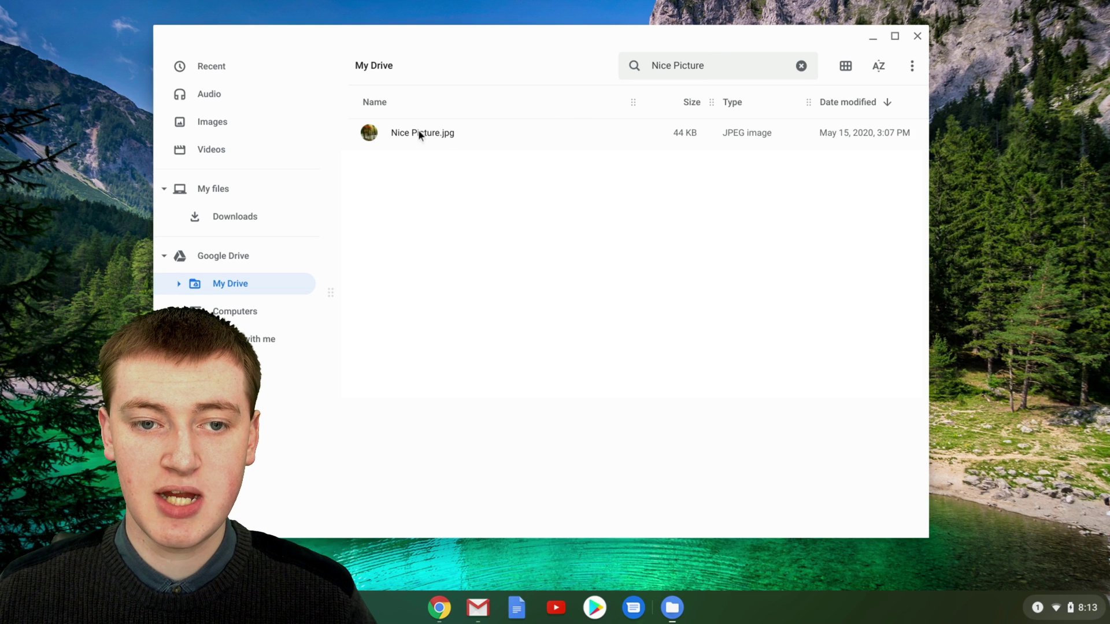
Select the 44 KB Nice Picture.jpg result
left_click(372, 133)
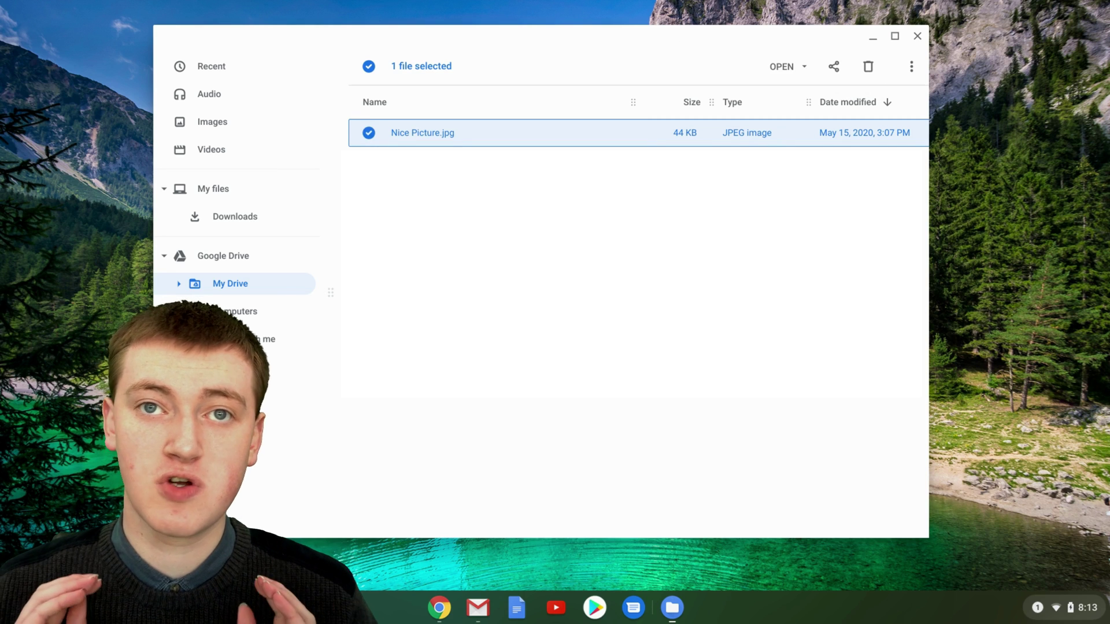
Return to My files, where only the Downloads folder remains
left_click(251, 183)
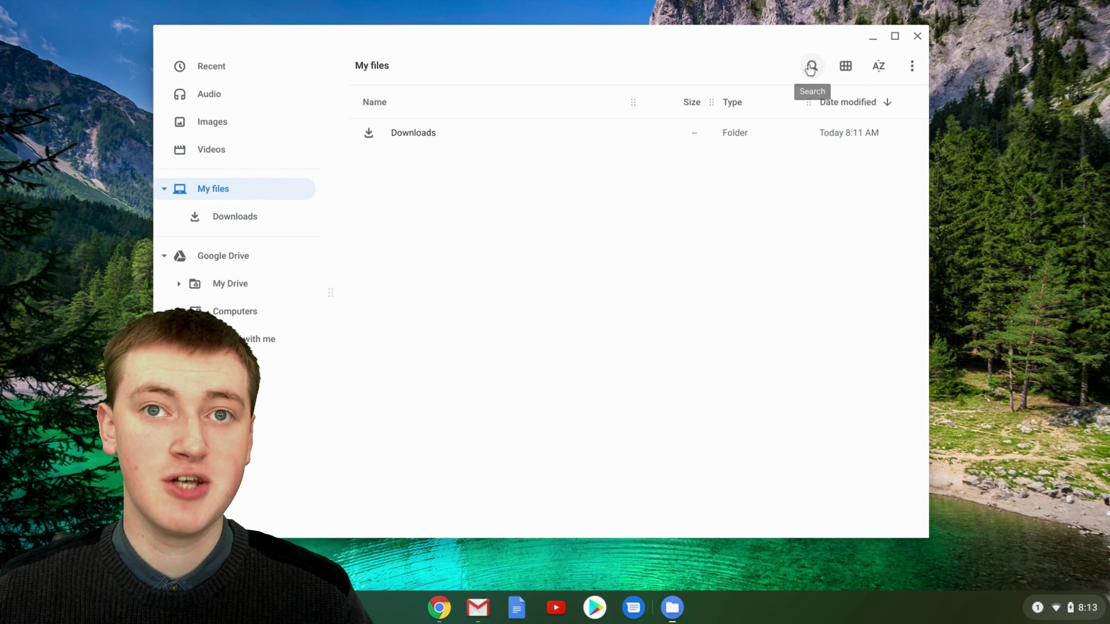